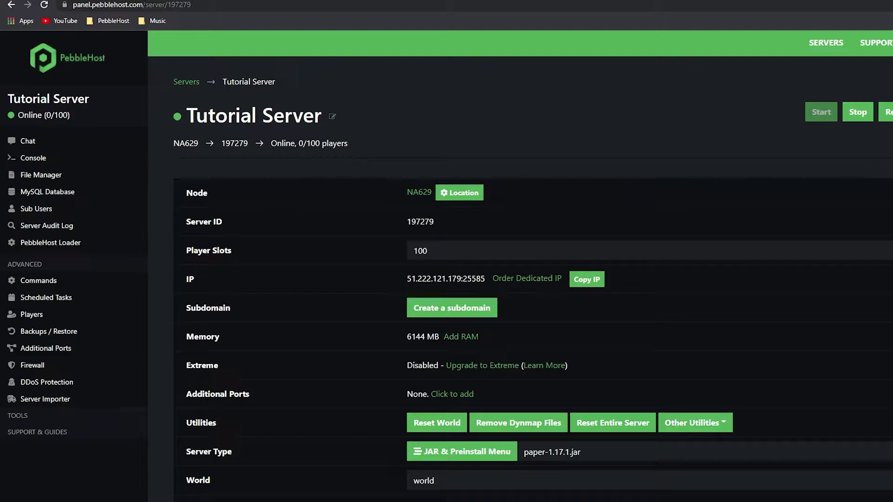
pyautogui.scroll(-2, 606, 194)
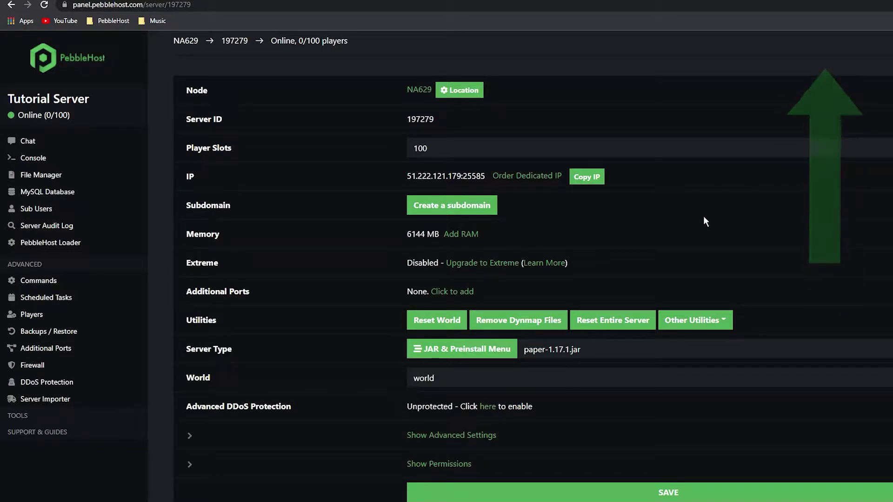
pyautogui.scroll(2, 541, 455)
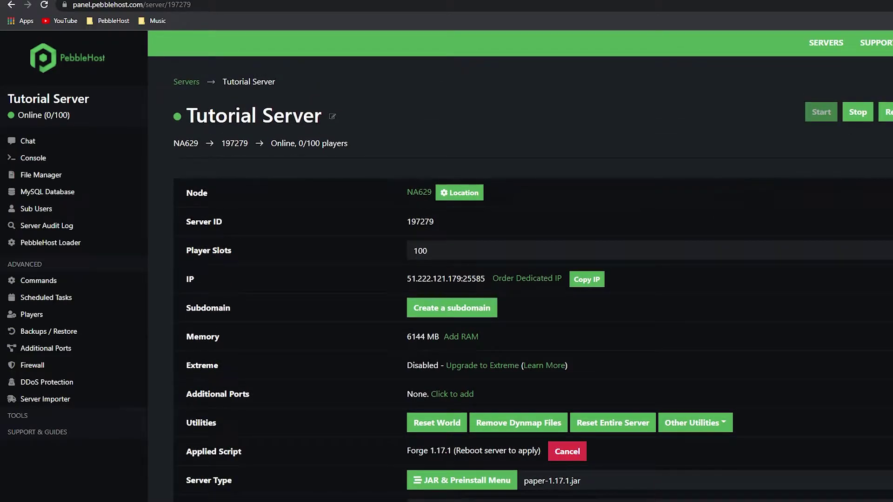
pyautogui.scroll(-1, 612, 312)
pyautogui.scroll(1, 130, 42)
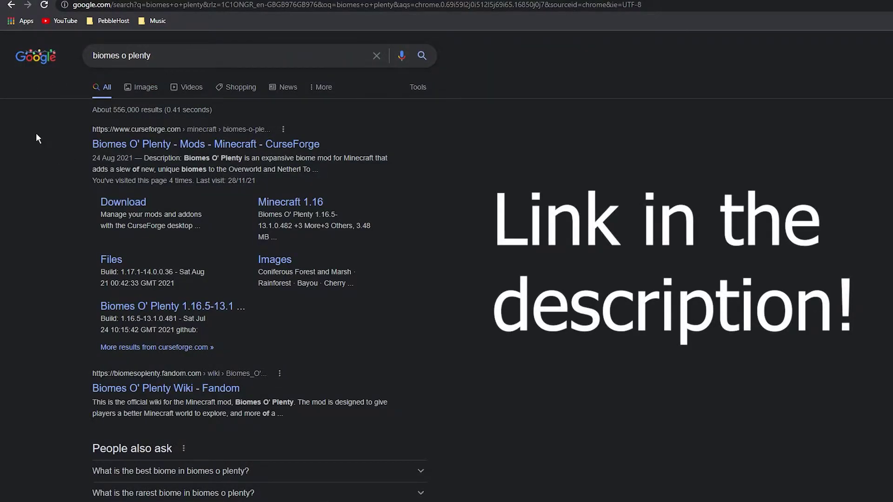
# Go to the Biomes O' Plenty mod page from the CurseForge search results.
pyautogui.click(147, 144)
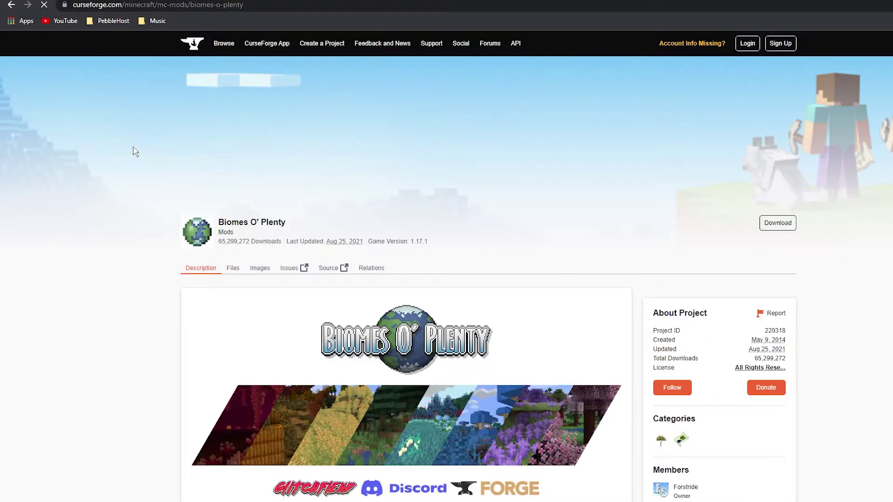
pyautogui.scroll(-3, 447, 106)
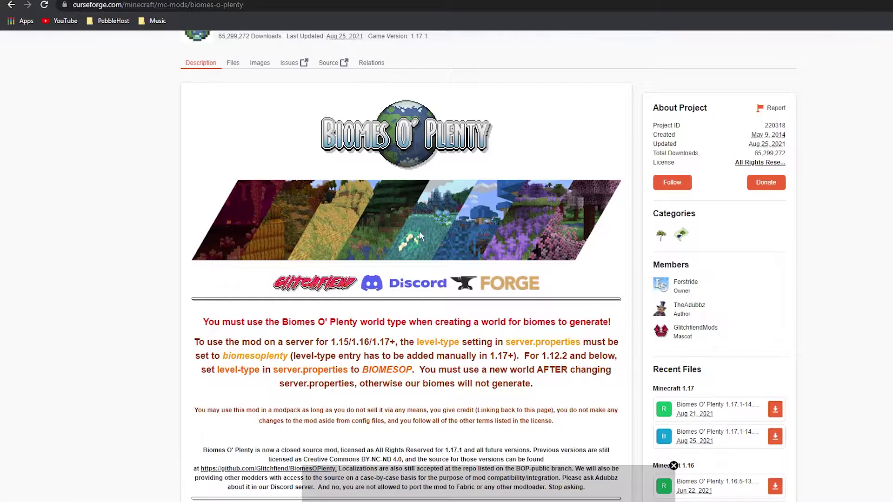
pyautogui.scroll(-2, 304, 300)
pyautogui.scroll(-2, 305, 301)
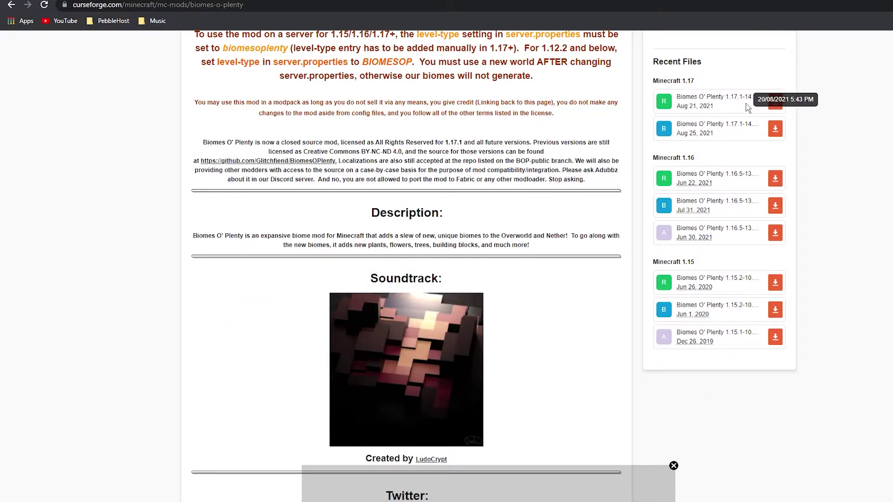
pyautogui.scroll(2, 745, 111)
pyautogui.scroll(-2, 748, 150)
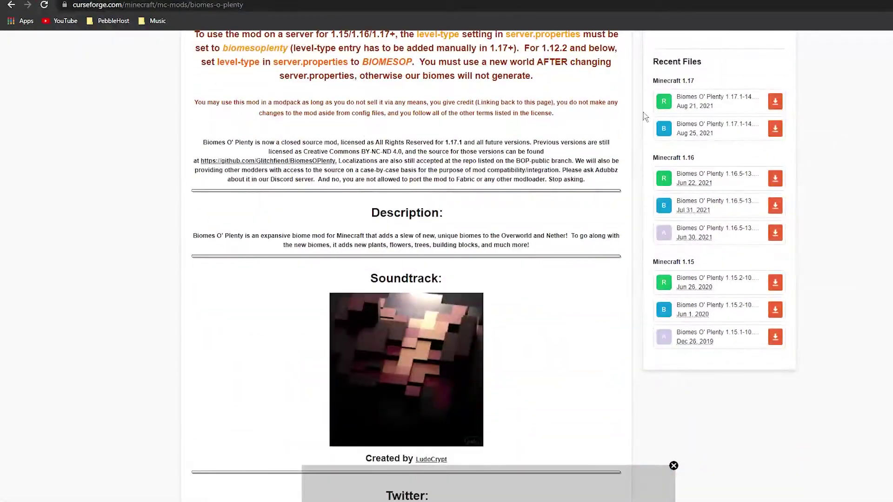
pyautogui.scroll(2, 383, 241)
pyautogui.scroll(3, 382, 241)
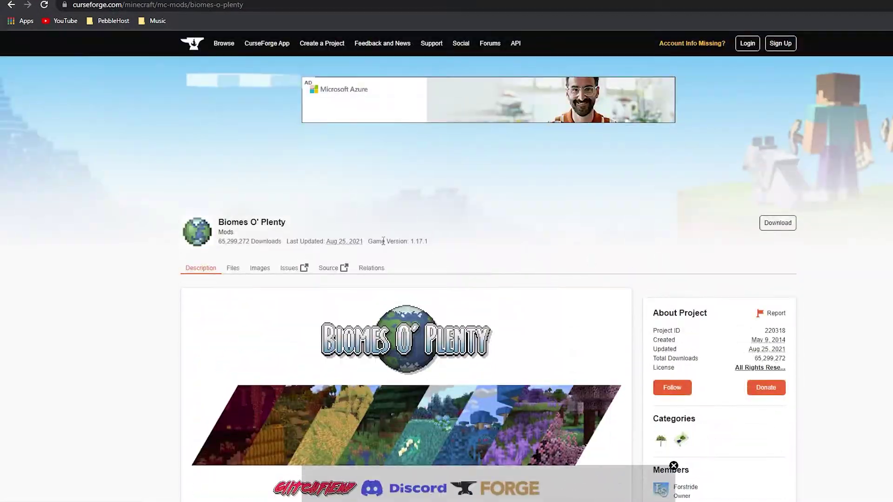
# Filter the mod's files to game version 1.17.1 and download the newest 1.17.1 jar.
pyautogui.click(233, 272)
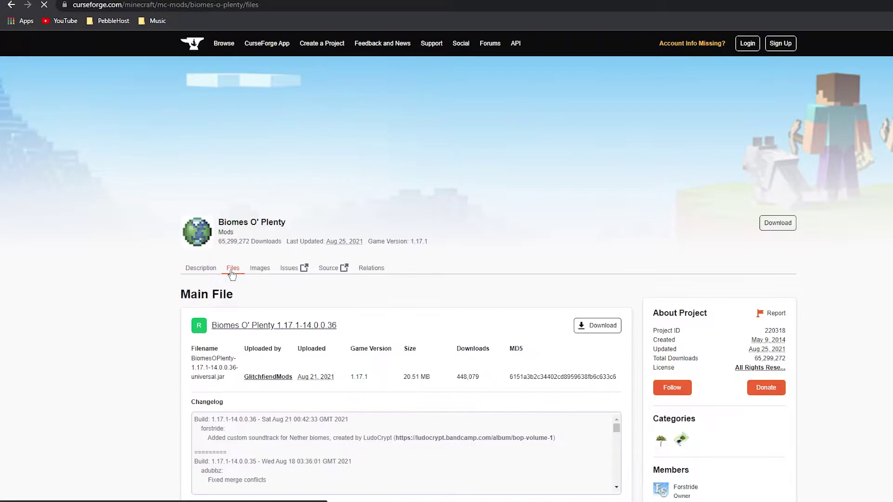
pyautogui.scroll(-1, 232, 272)
pyautogui.scroll(-2, 232, 272)
pyautogui.scroll(-4, 230, 273)
pyautogui.scroll(-3, 229, 272)
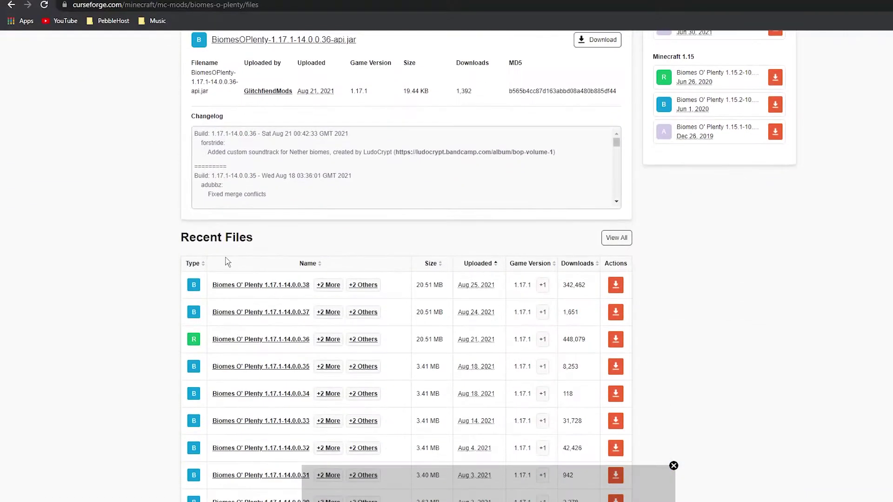
pyautogui.scroll(-2, 231, 251)
pyautogui.scroll(-3, 232, 246)
pyautogui.scroll(-3, 238, 241)
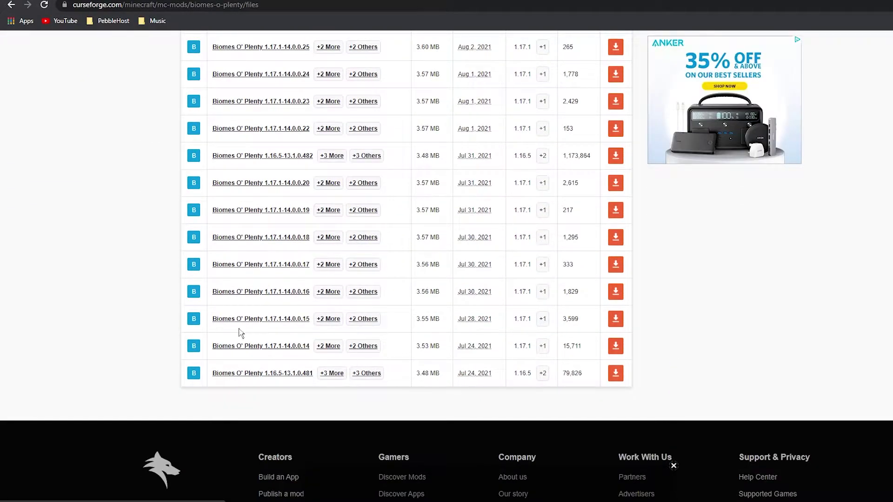
pyautogui.scroll(3, 311, 324)
pyautogui.scroll(2, 233, 294)
pyautogui.scroll(2, 285, 258)
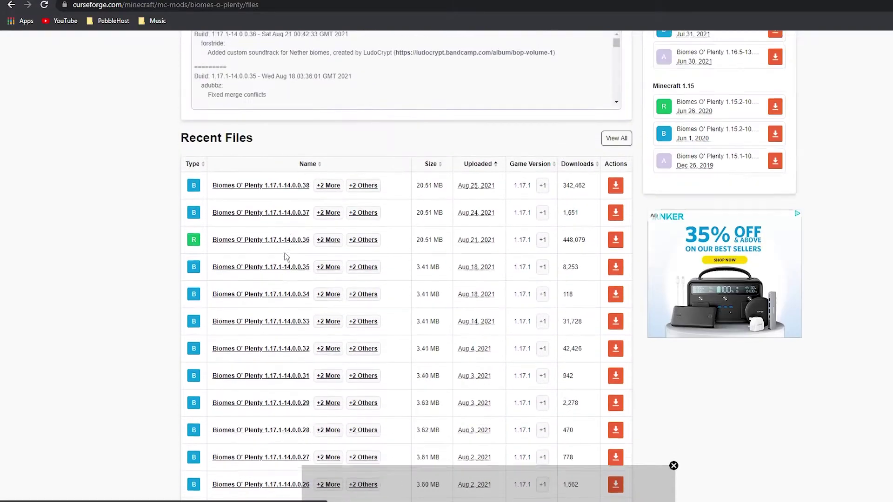
pyautogui.scroll(2, 530, 303)
pyautogui.click(612, 297)
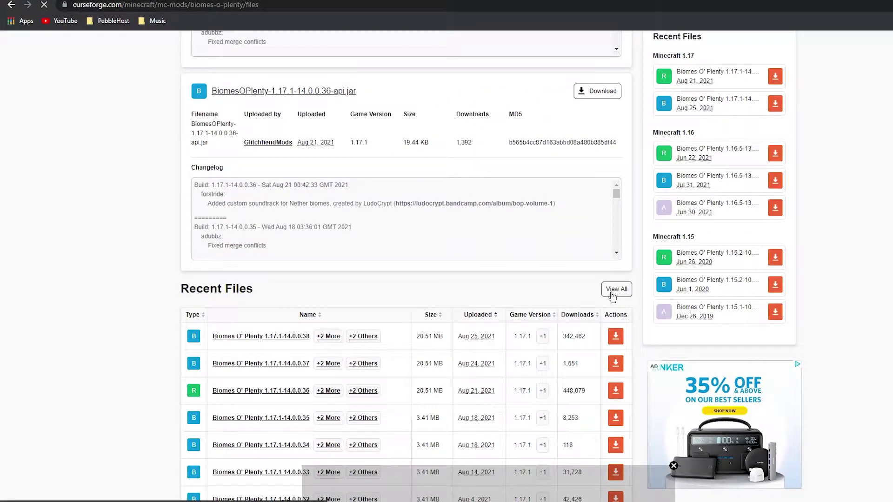
pyautogui.scroll(-3, 449, 276)
pyautogui.scroll(-4, 446, 327)
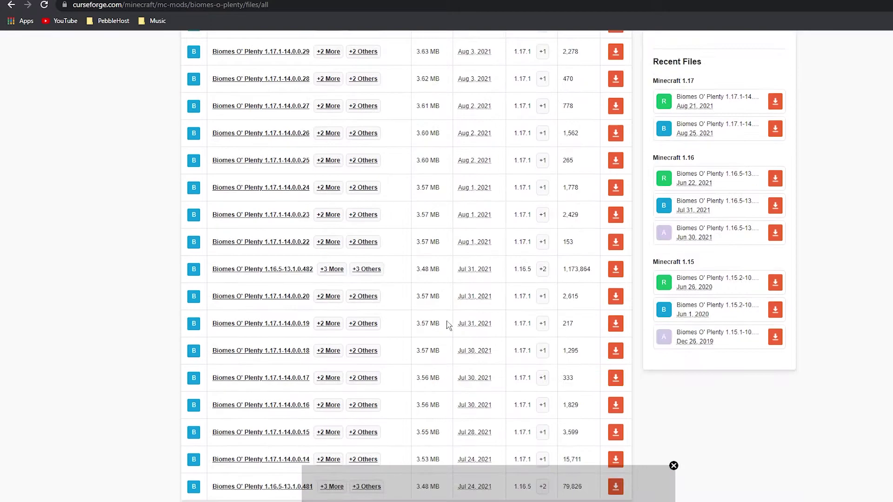
pyautogui.scroll(4, 449, 325)
pyautogui.scroll(3, 461, 322)
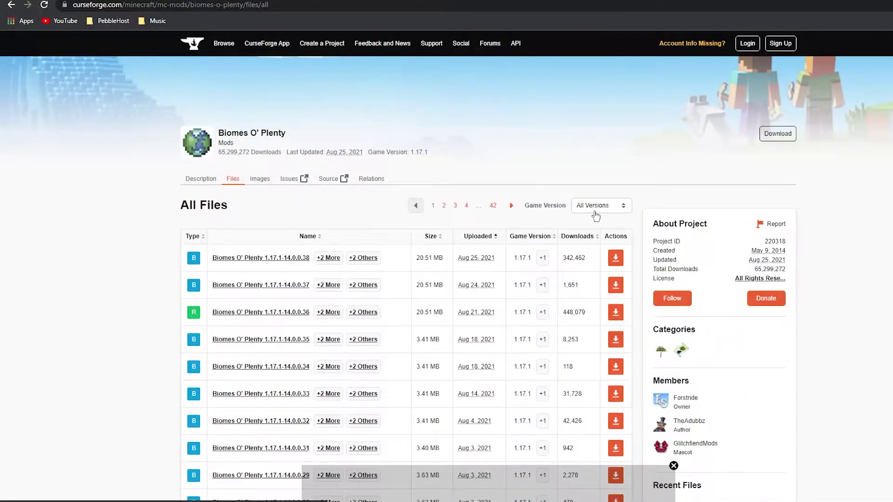
pyautogui.click(595, 210)
pyautogui.scroll(-2, 592, 259)
pyautogui.scroll(-3, 592, 271)
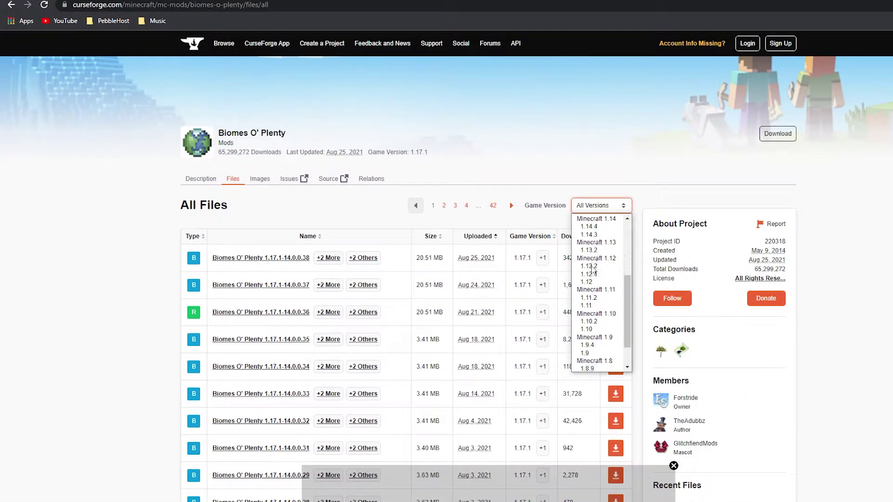
pyautogui.scroll(-2, 592, 271)
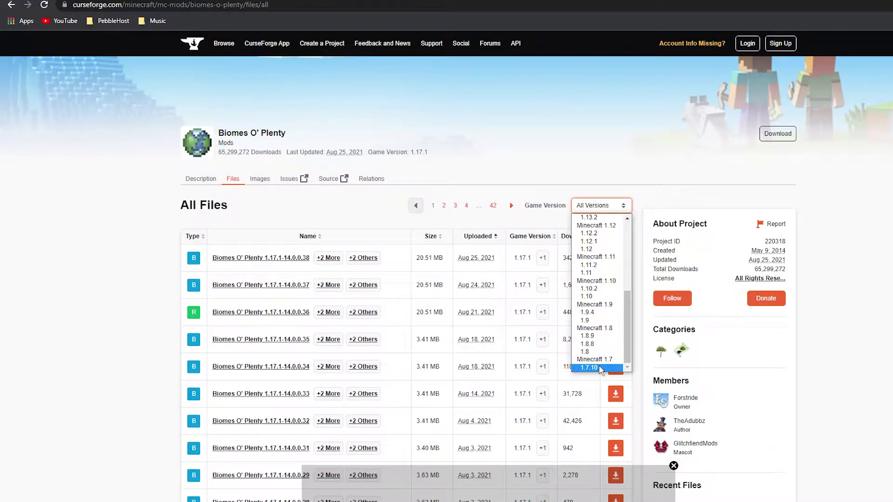
pyautogui.scroll(5, 599, 321)
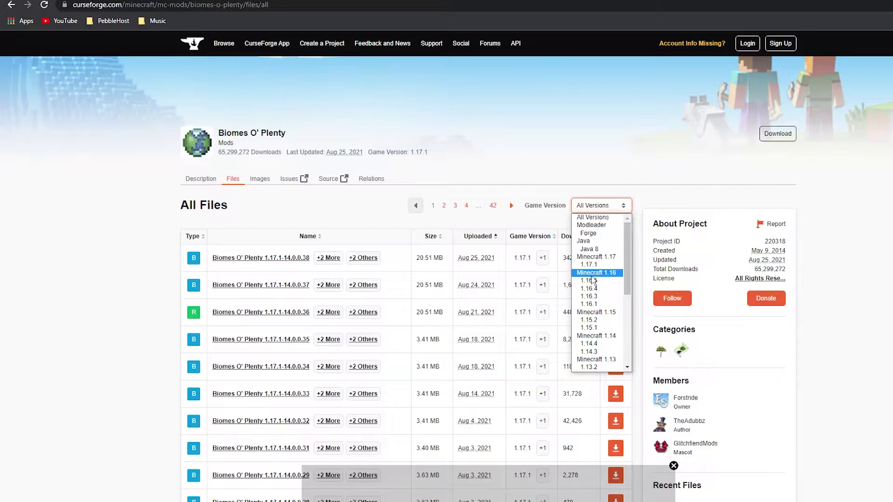
pyautogui.click(597, 265)
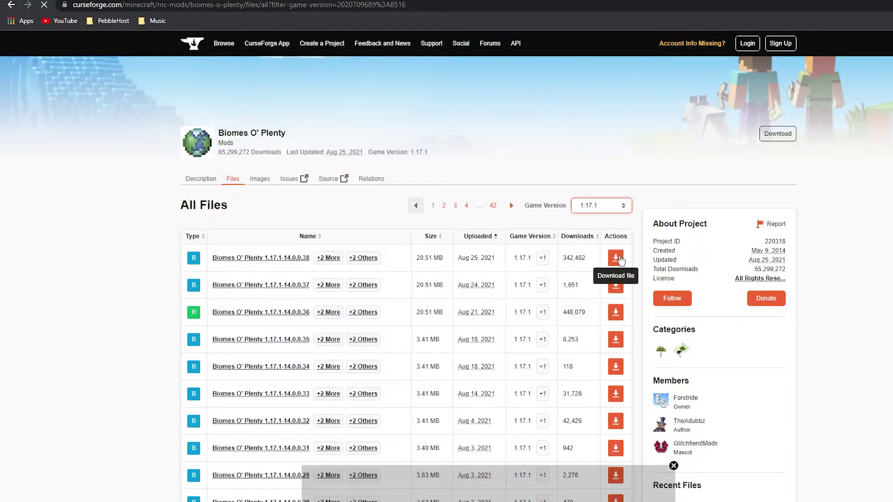
pyautogui.scroll(-2, 614, 258)
pyautogui.click(615, 144)
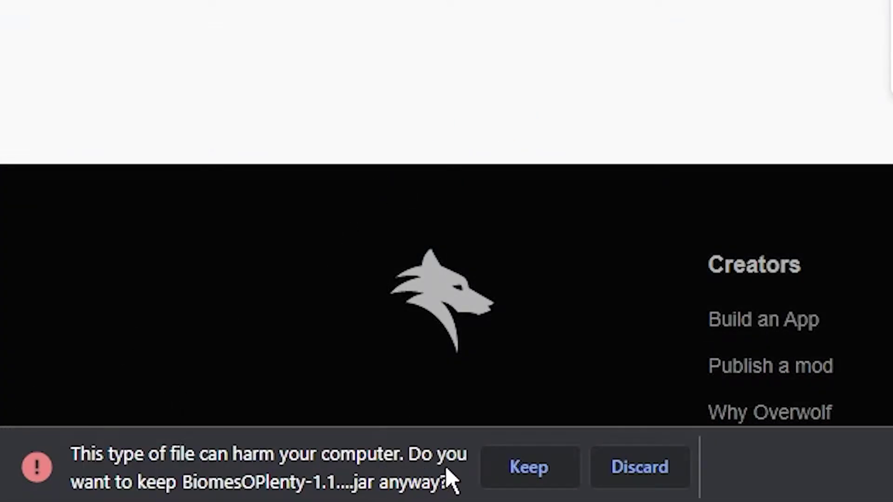
# Keep the downloaded Biomes O' Plenty jar despite Chrome's harmful-file warning.
pyautogui.click(500, 480)
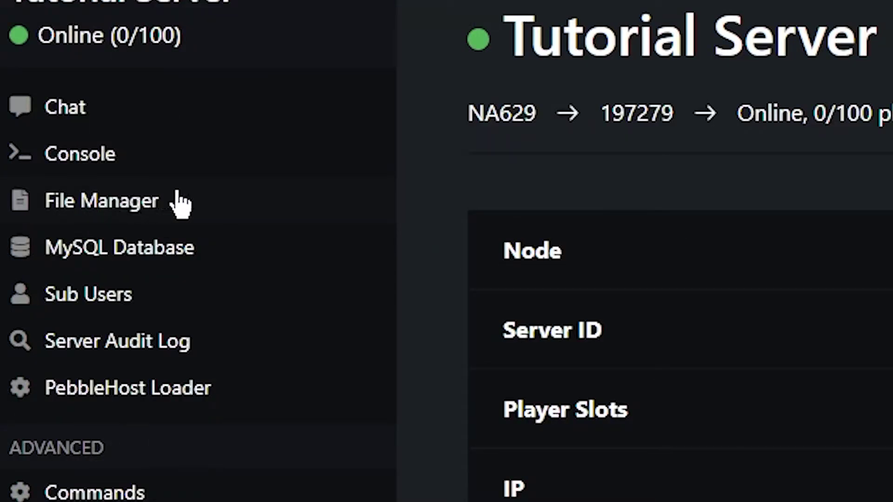
# Upload BiomesOPlenty-1.17.1-14.0.0.38-universal.jar into the server's mods folder and return to the overview.
pyautogui.click(53, 177)
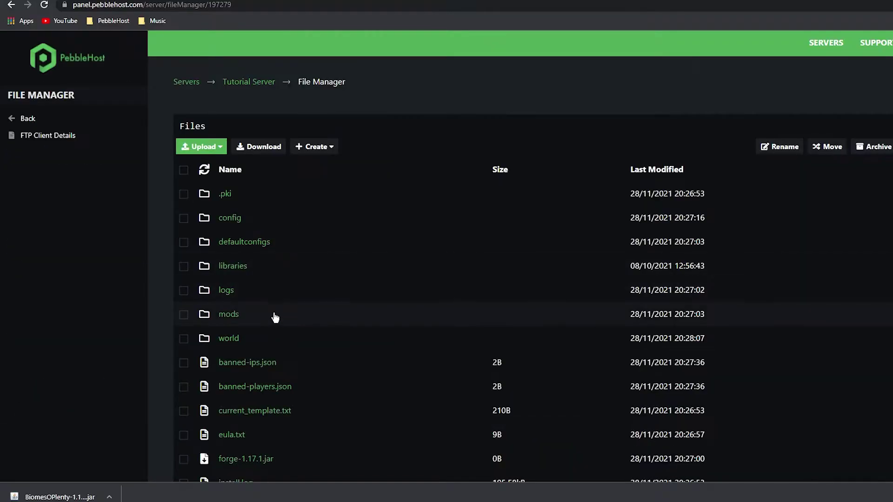
pyautogui.click(275, 317)
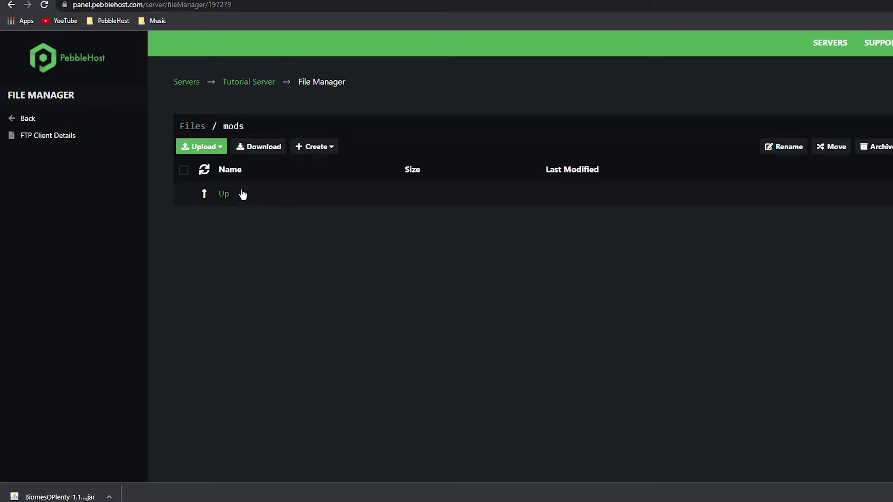
pyautogui.click(216, 148)
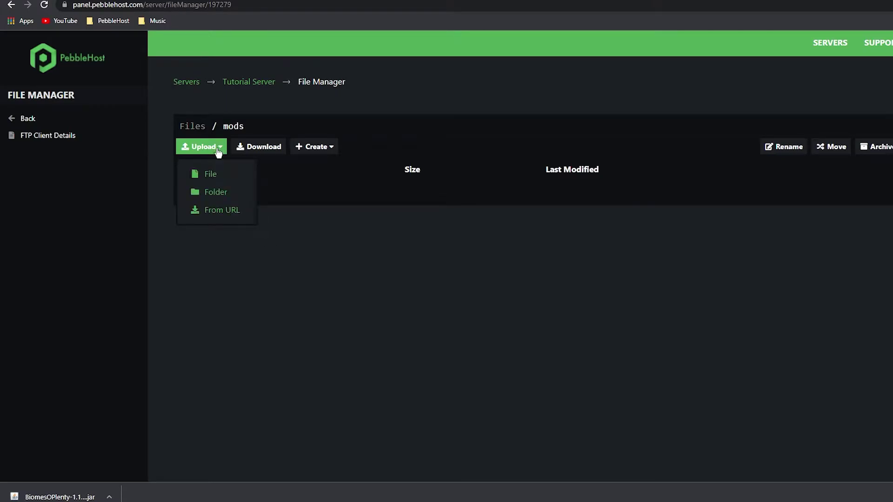
pyautogui.click(217, 177)
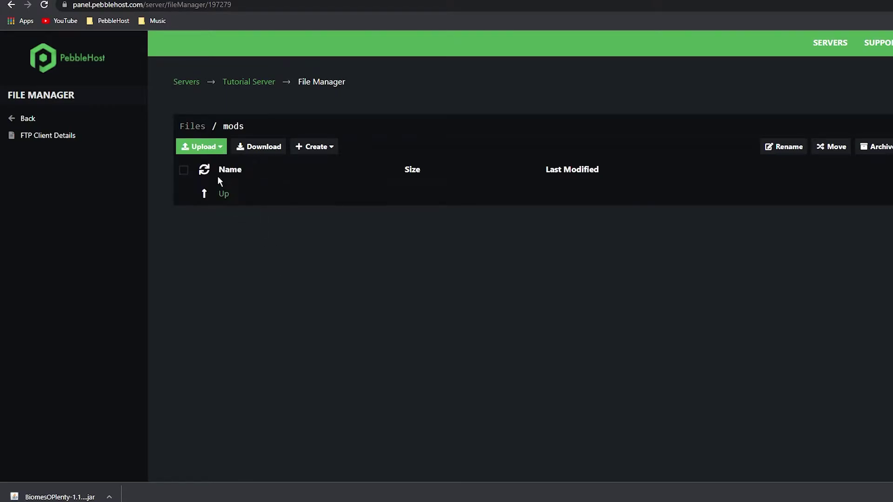
pyautogui.click(140, 121)
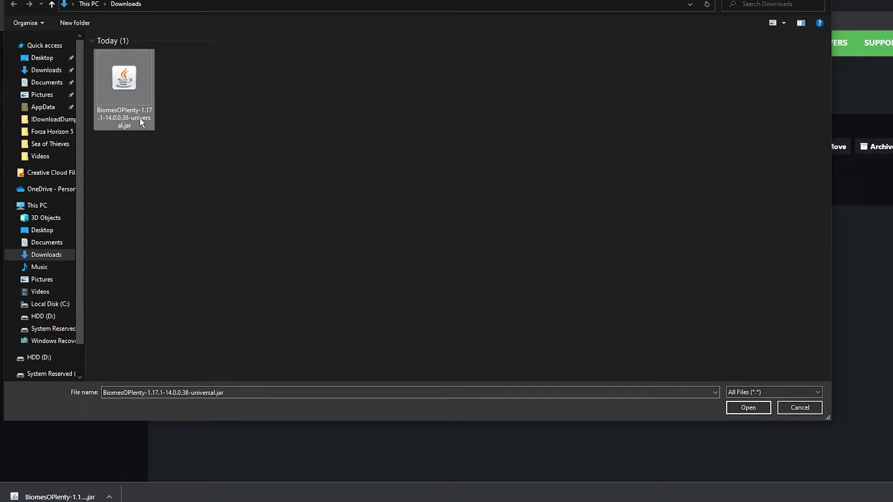
pyautogui.click(744, 408)
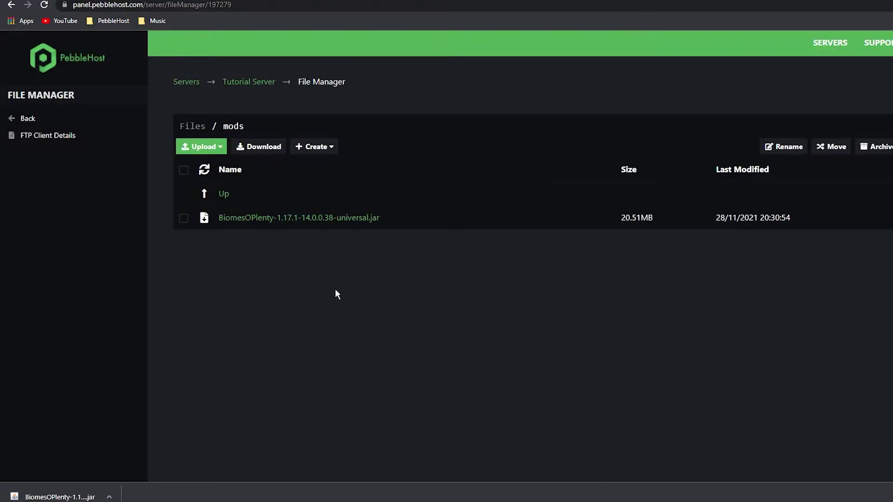
pyautogui.click(36, 120)
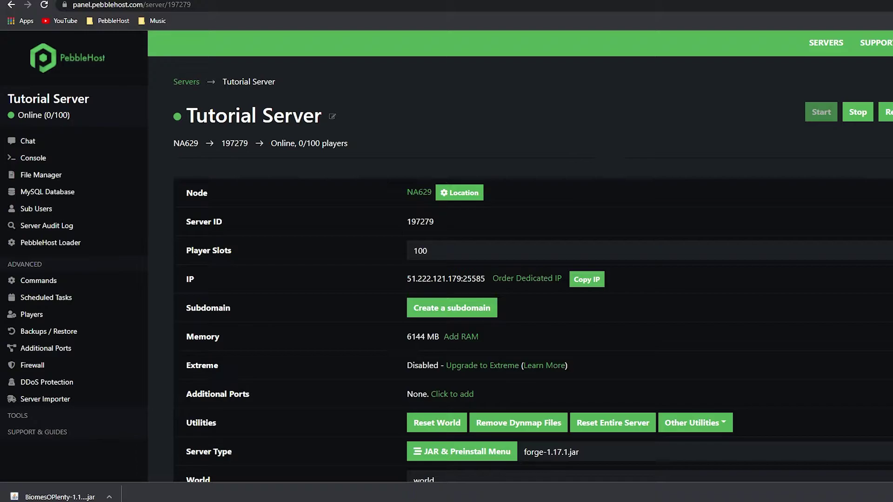
# Navigate to the local .minecraft mods folder via %appdata%.
pyautogui.press('super')
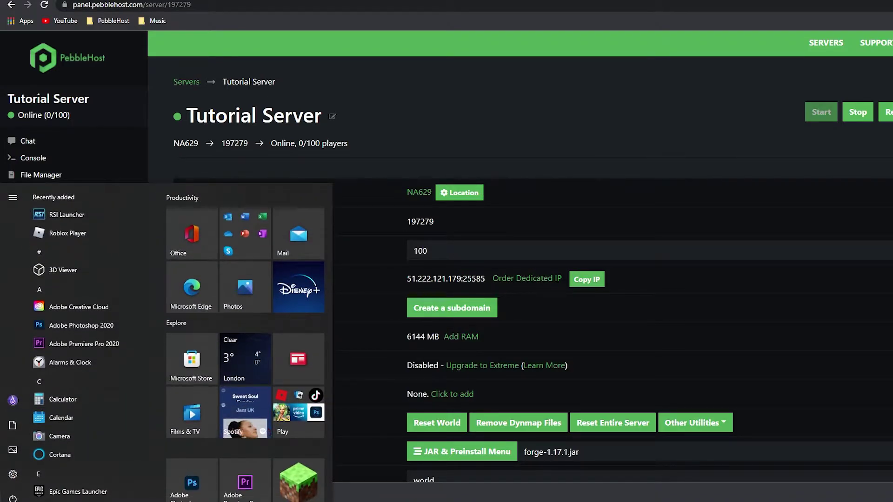
pyautogui.write('%app')
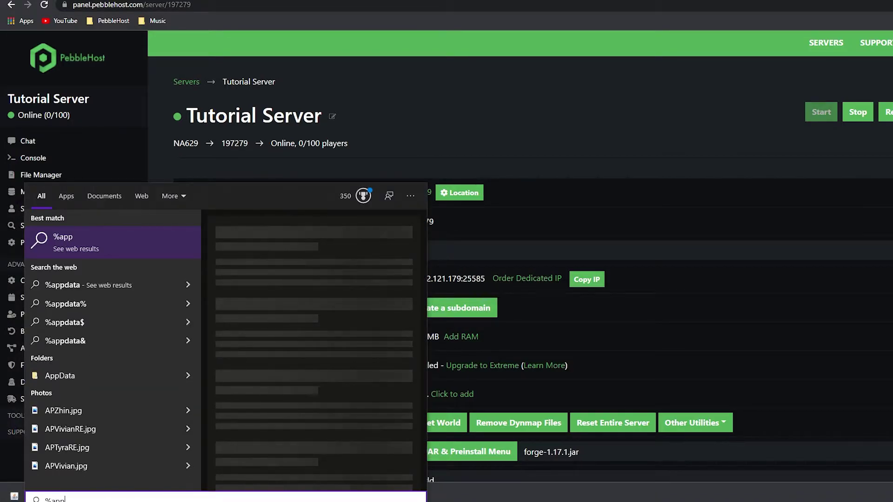
pyautogui.write('data%')
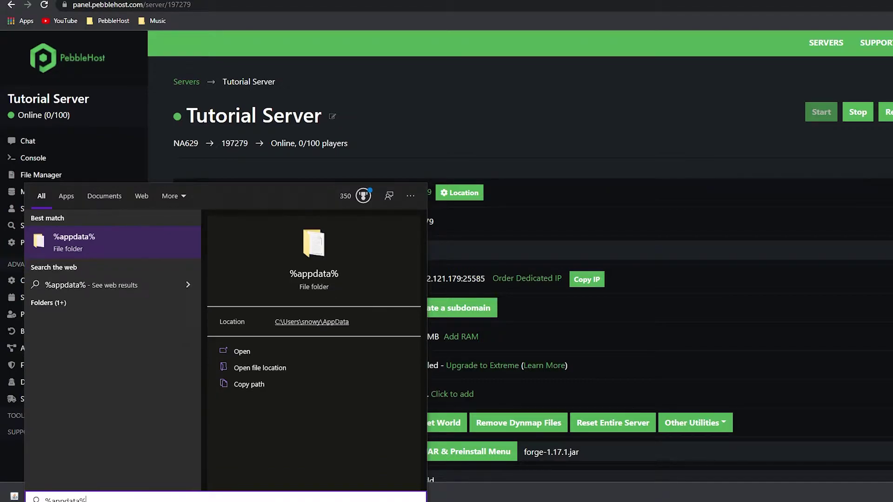
pyautogui.press('Return')
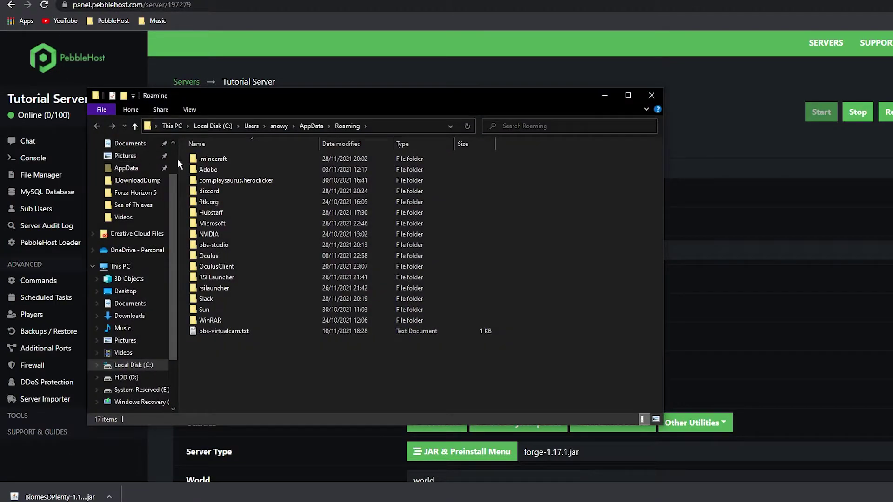
pyautogui.doubleClick(239, 161)
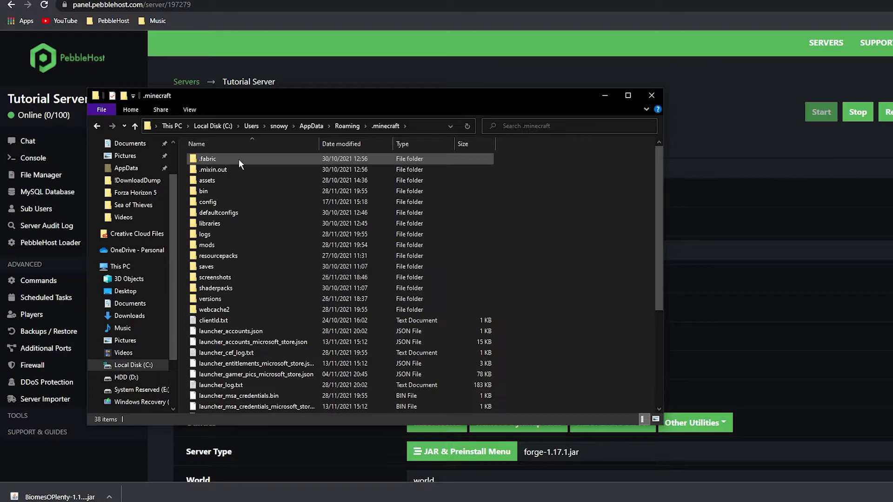
pyautogui.doubleClick(228, 244)
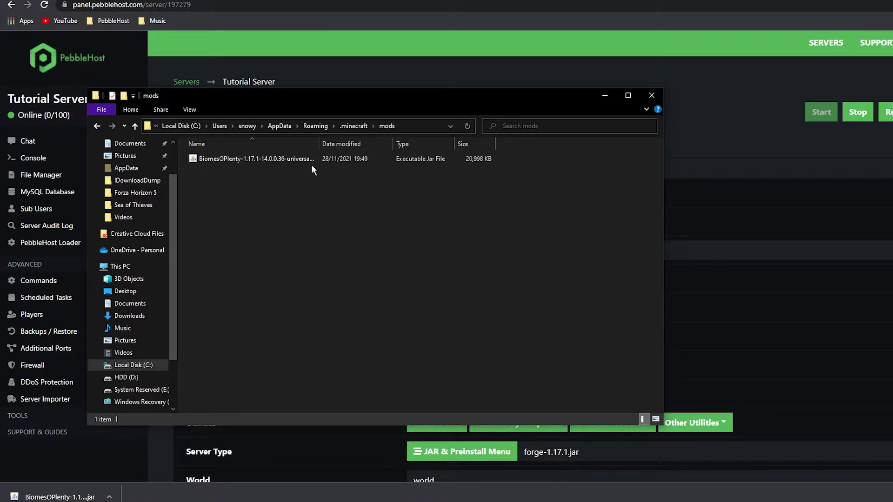
# Replace the old BiomesOPlenty jar in mods with the newly downloaded 14.0.0.38 jar.
pyautogui.click(290, 161)
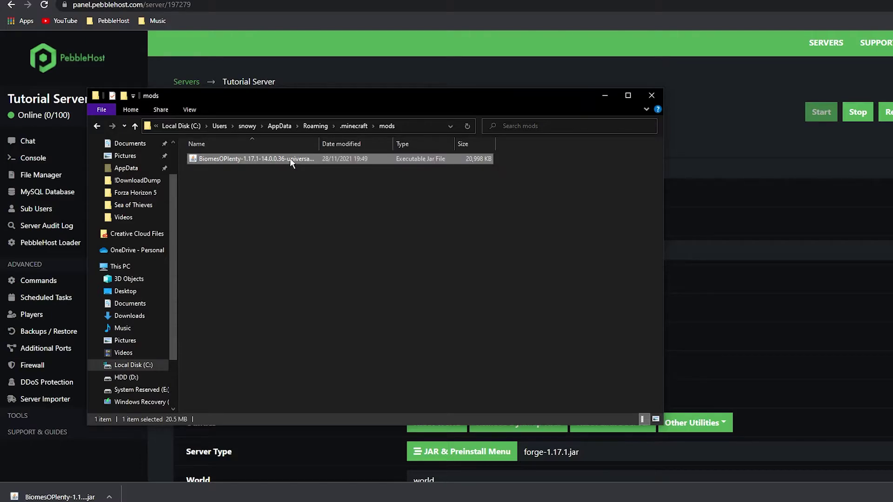
pyautogui.press('Delete')
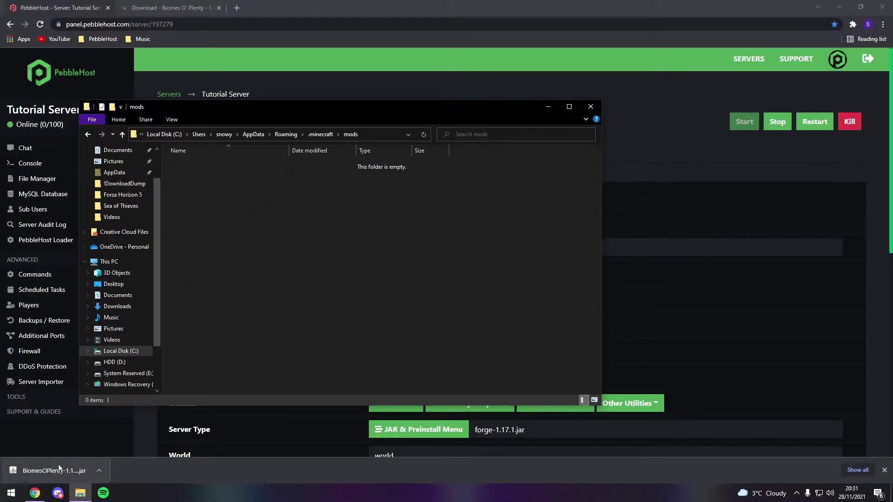
pyautogui.moveTo(59, 468)
pyautogui.mouseDown()
pyautogui.moveTo(150, 377)
pyautogui.moveTo(247, 238)
pyautogui.mouseUp()
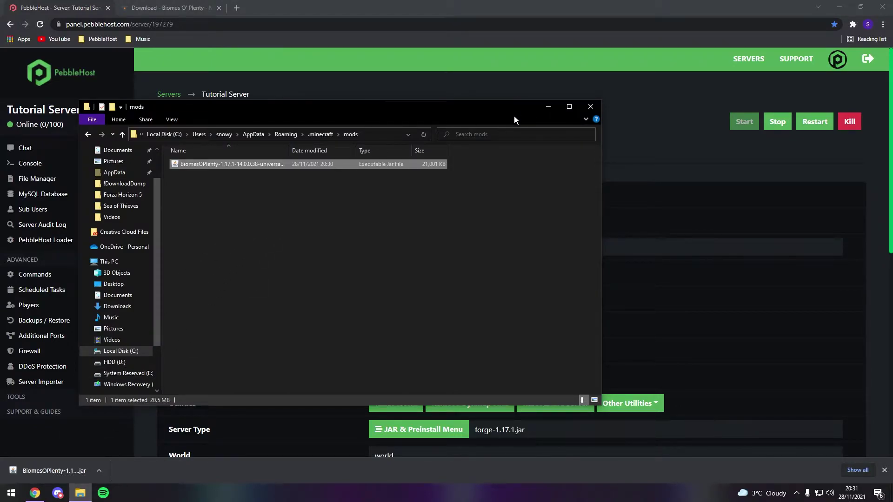
# Edit server.properties, adding a new level-type= entry on its last line.
pyautogui.click(37, 179)
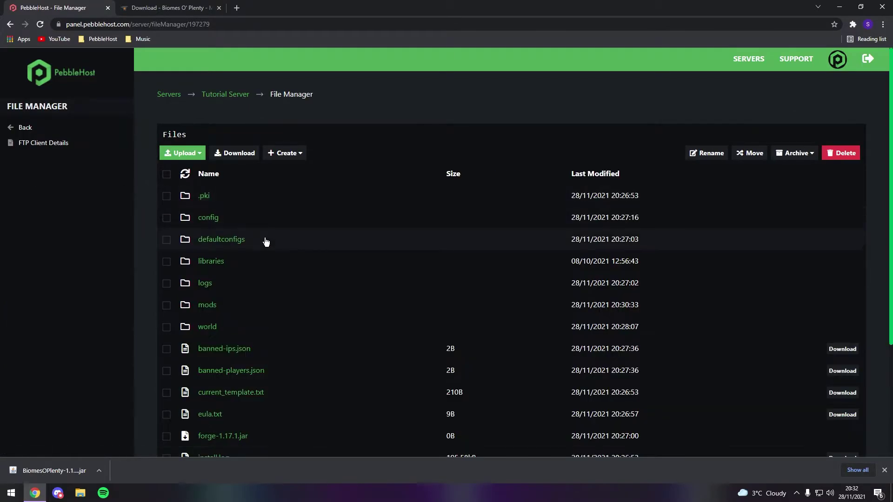
pyautogui.scroll(-2, 266, 241)
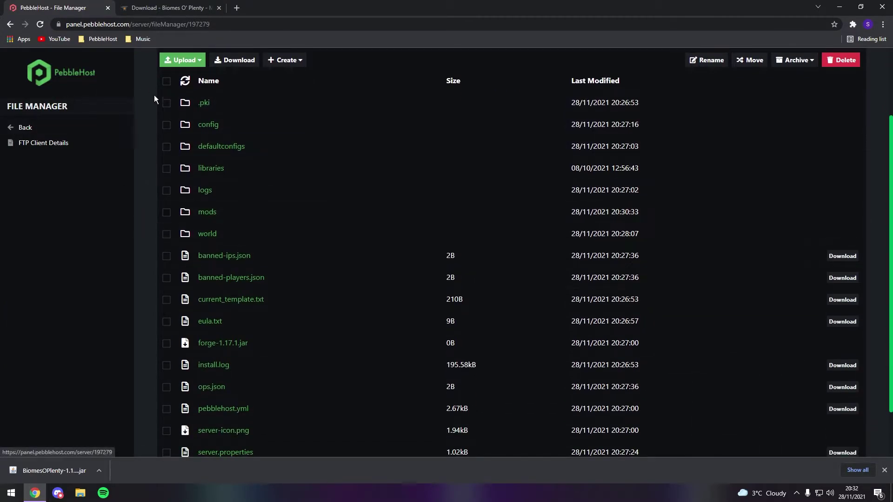
pyautogui.scroll(-1, 290, 214)
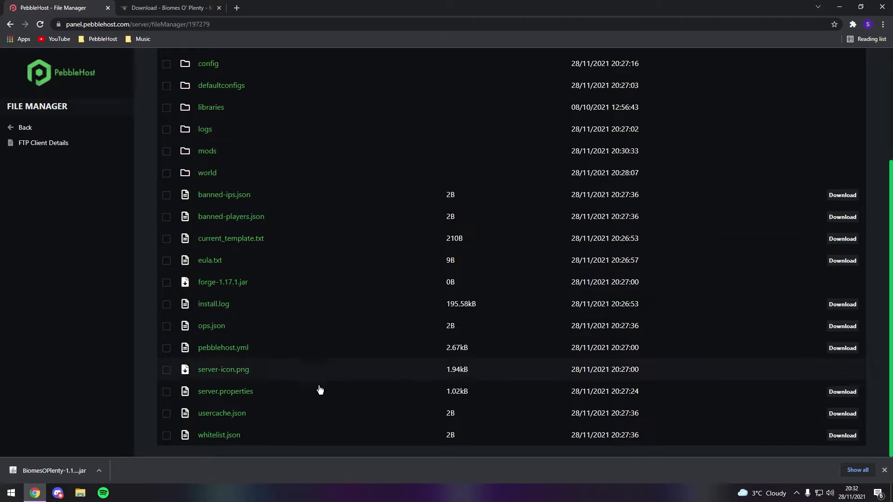
pyautogui.click(237, 392)
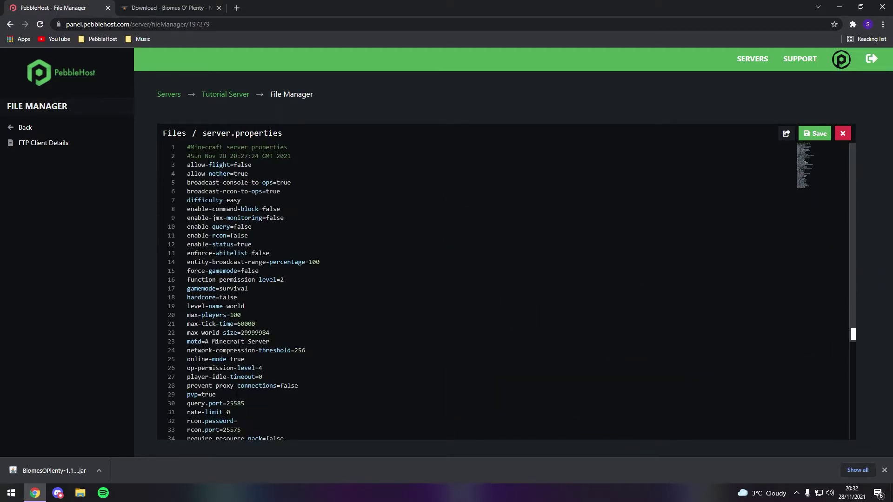
pyautogui.scroll(-3, 503, 289)
pyautogui.click(220, 437)
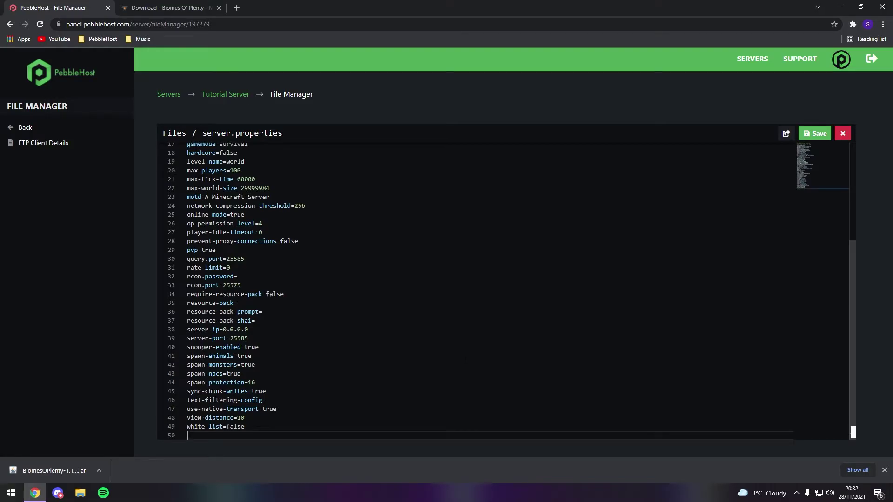
pyautogui.write('level')
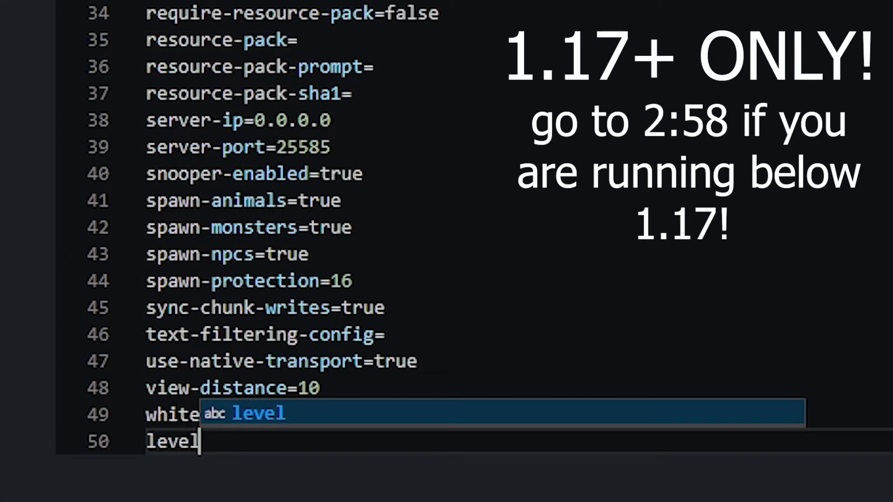
pyautogui.write('-')
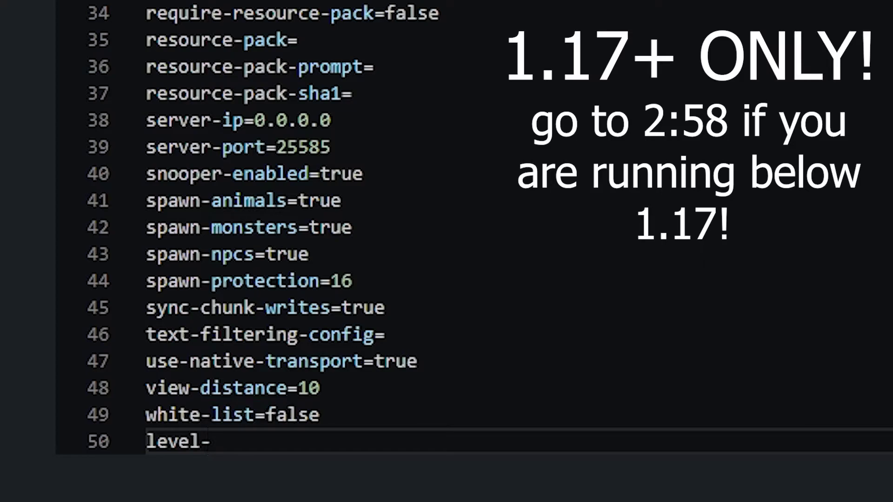
pyautogui.write('type')
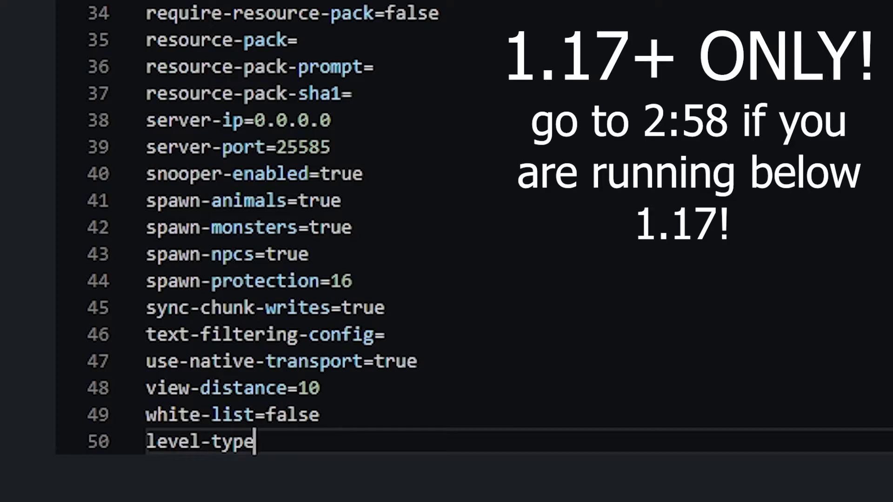
pyautogui.write('=')
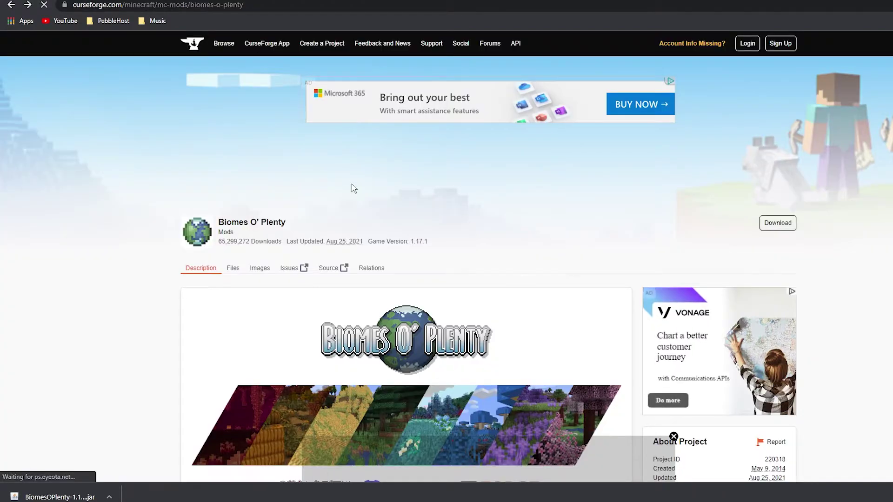
pyautogui.scroll(-5, 350, 188)
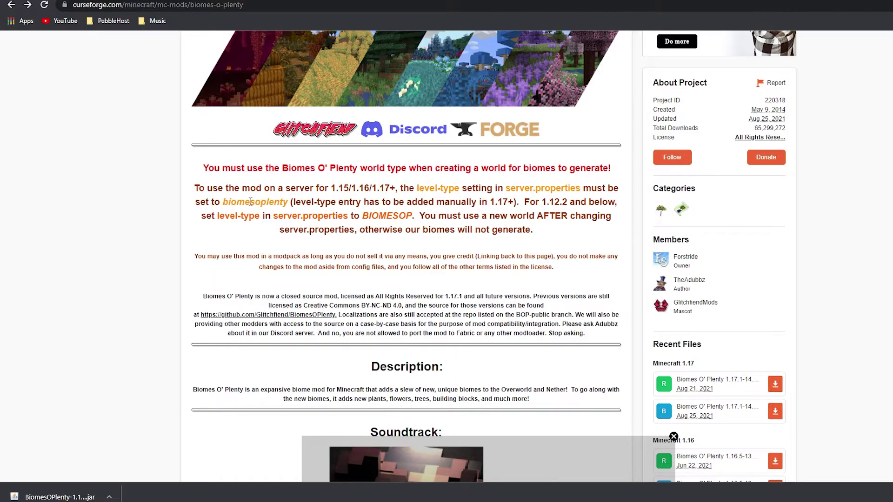
# Select and copy the level-type value biomesoplenty from the mod page.
pyautogui.moveTo(524, 202); pyautogui.dragTo(541, 201)
pyautogui.doubleClick(238, 205)
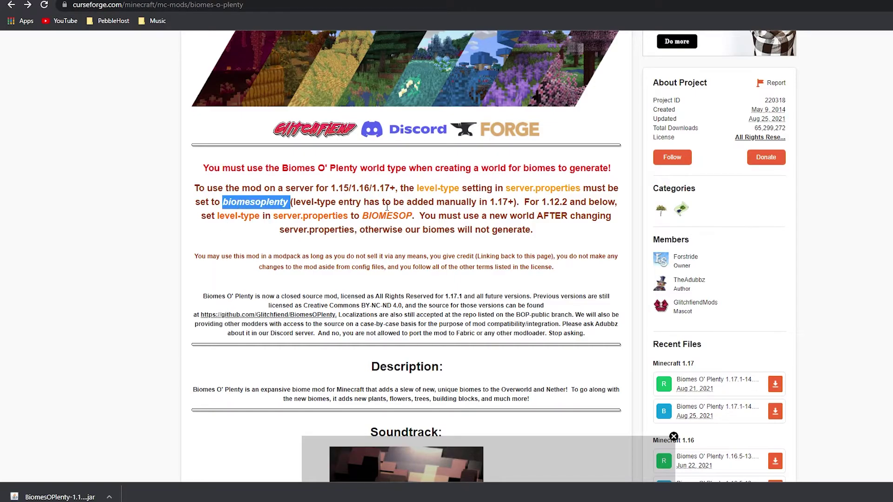
# Complete the line as level-type=biomesoplenty, save server.properties and return to the server overview.
pyautogui.hotkey('ctrl', 'Tab')
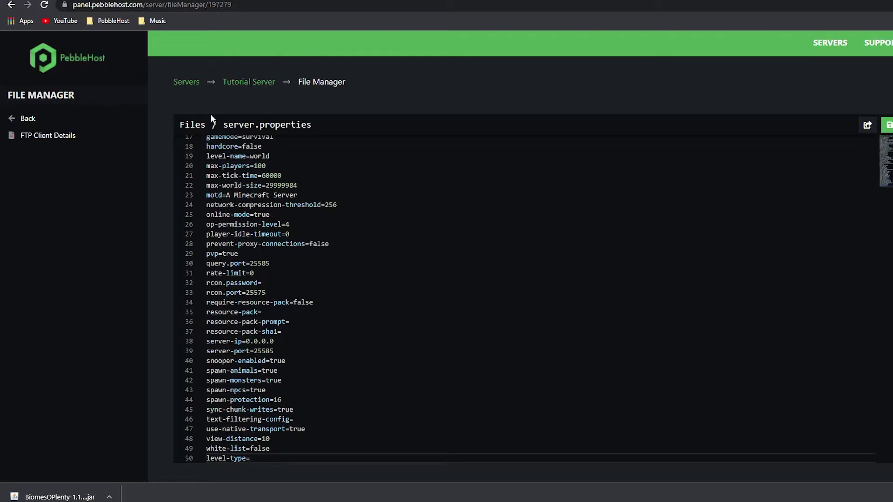
pyautogui.write('biomesoplenty')
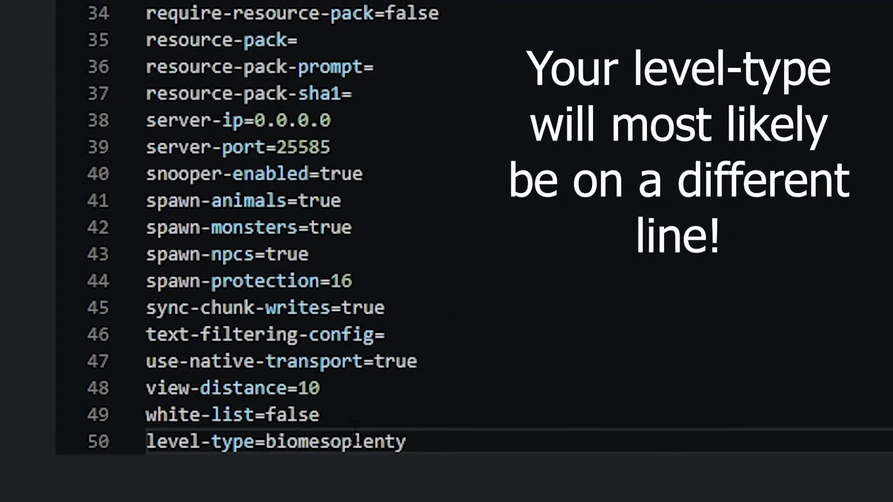
pyautogui.press('BackSpace')
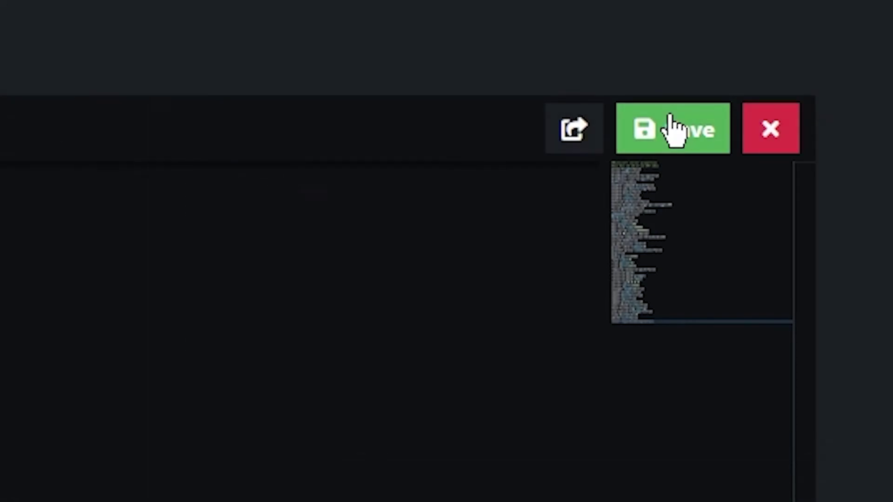
pyautogui.click(891, 125)
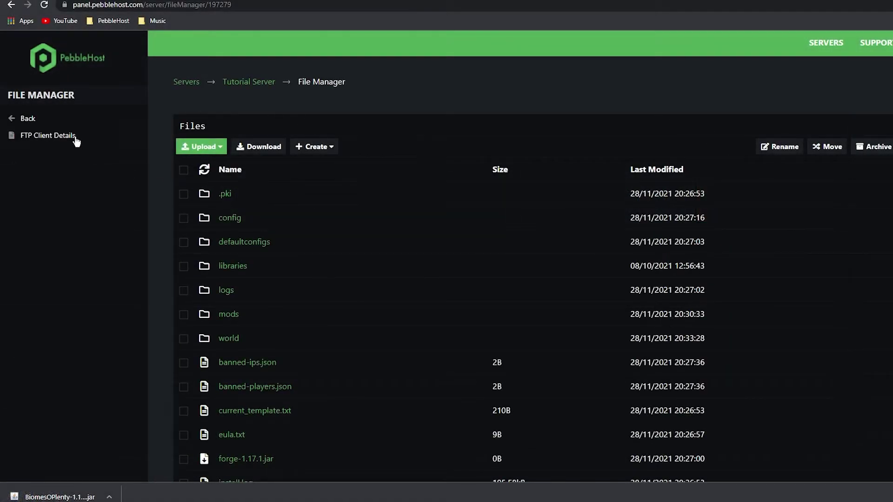
pyautogui.click(72, 119)
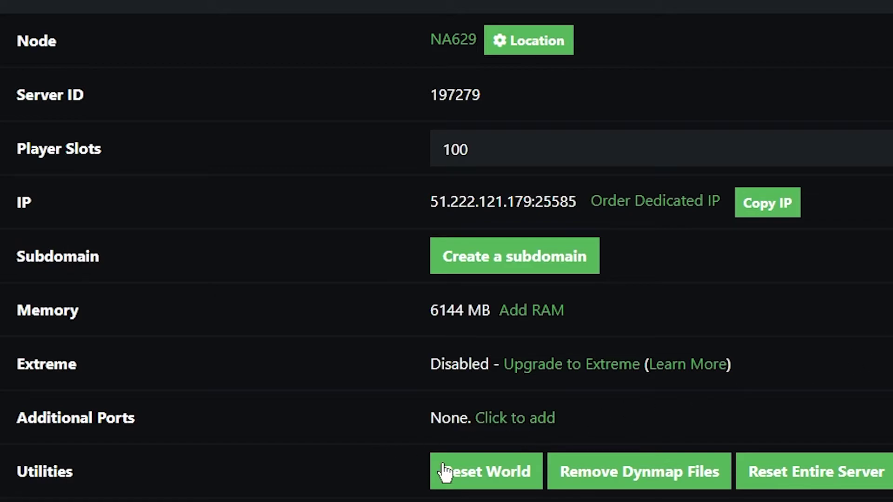
# Reset the Tutorial Server world and confirm running the reset script.
pyautogui.click(538, 482)
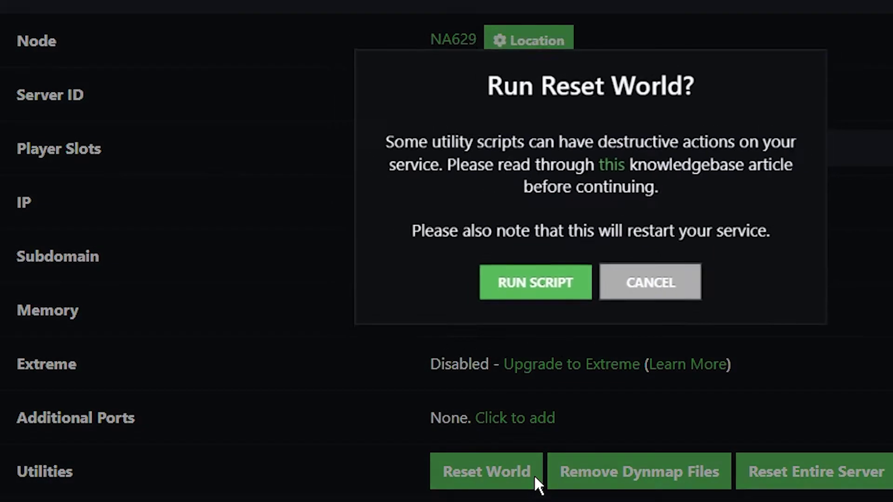
pyautogui.click(543, 297)
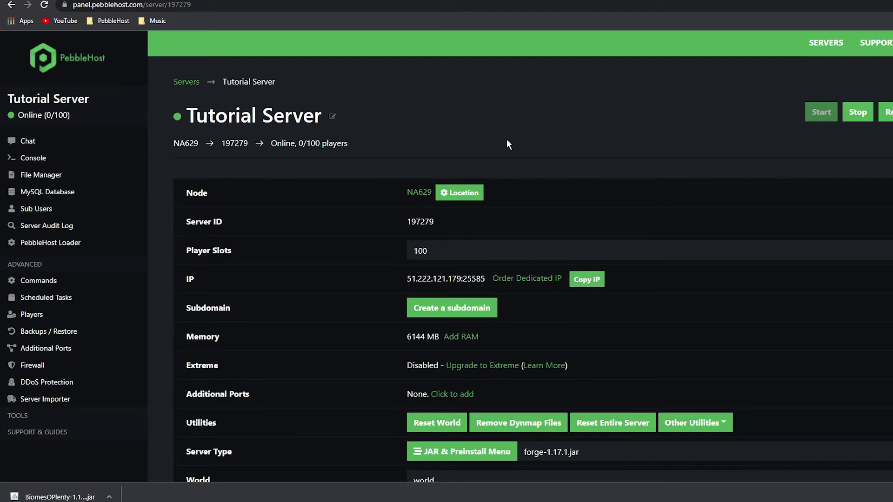
# Launch Minecraft from the Minecraft Launcher and start the game.
pyautogui.press('super')
pyautogui.scroll(-2, 207, 407)
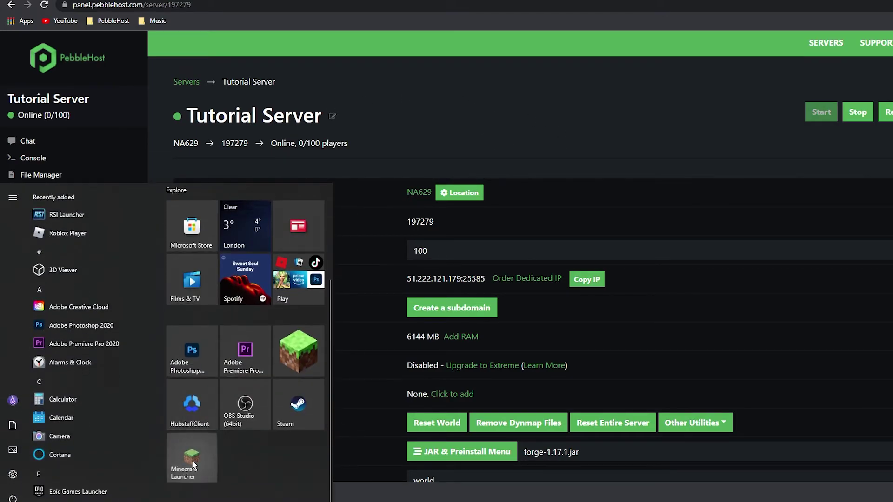
pyautogui.click(195, 466)
pyautogui.click(584, 352)
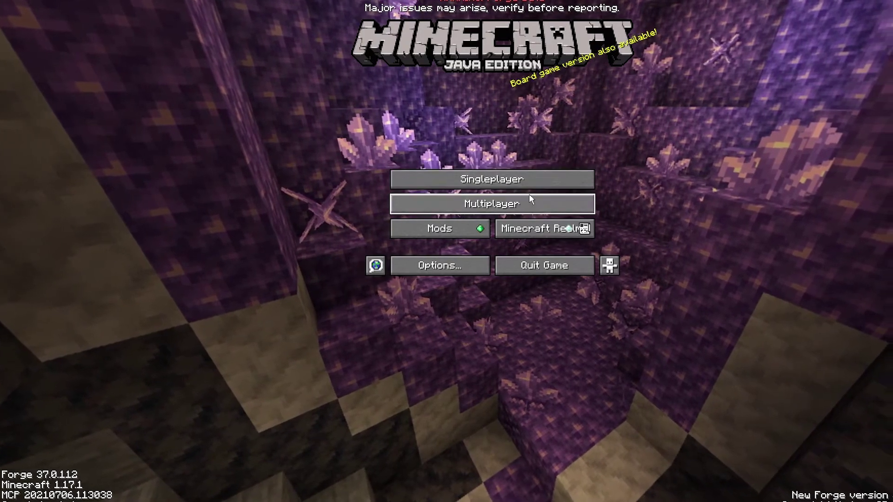
# Join the PebbleHostTesting server from the multiplayer list and walk forward.
pyautogui.click(473, 203)
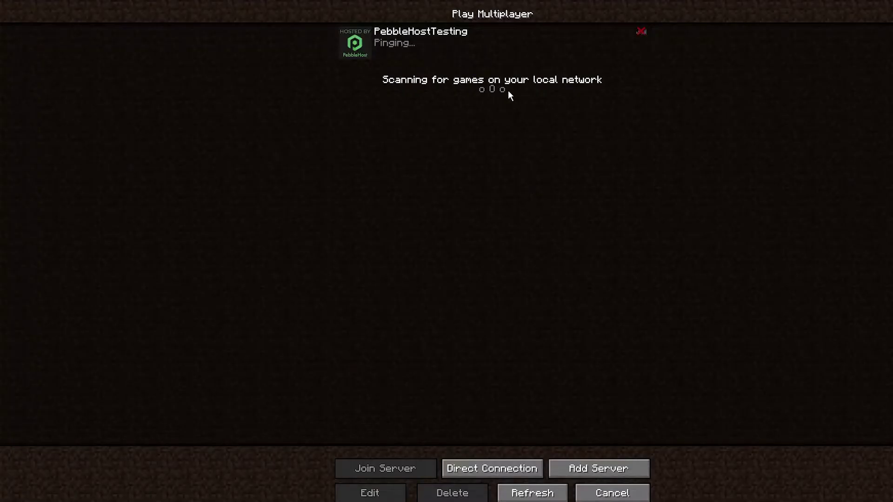
pyautogui.doubleClick(489, 55)
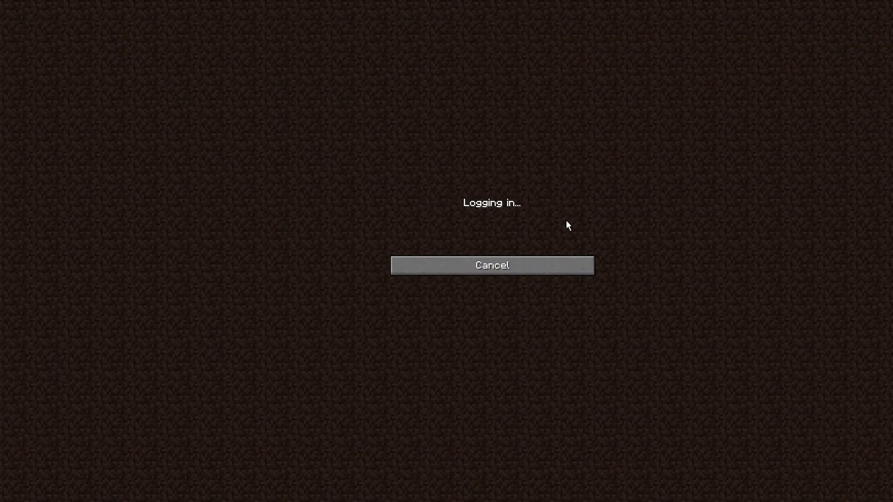
pyautogui.press('w')
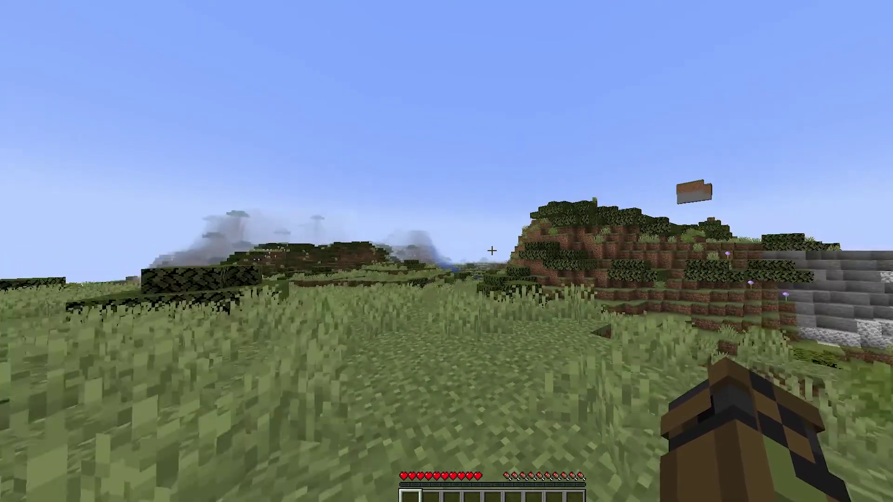
# Check the F3 debug info confirms the biomesoplenty:shrubland biome, then keep exploring.
pyautogui.press('F3')
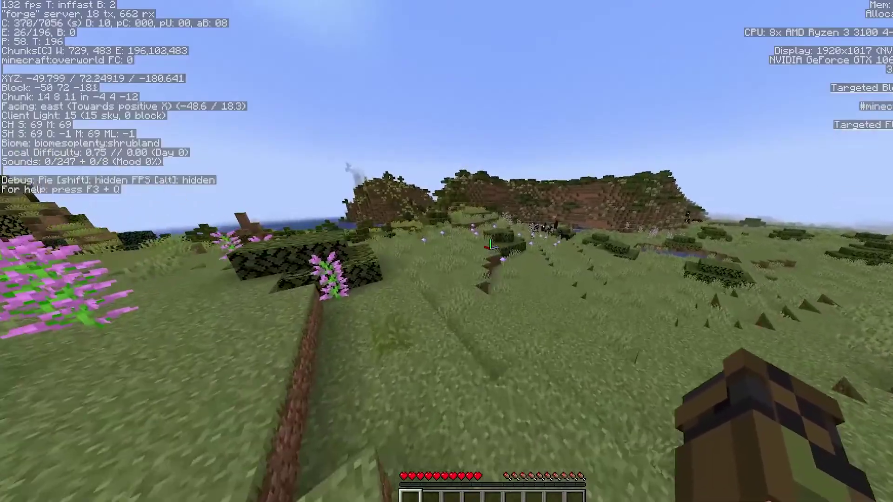
pyautogui.press('F3')
pyautogui.press('w')
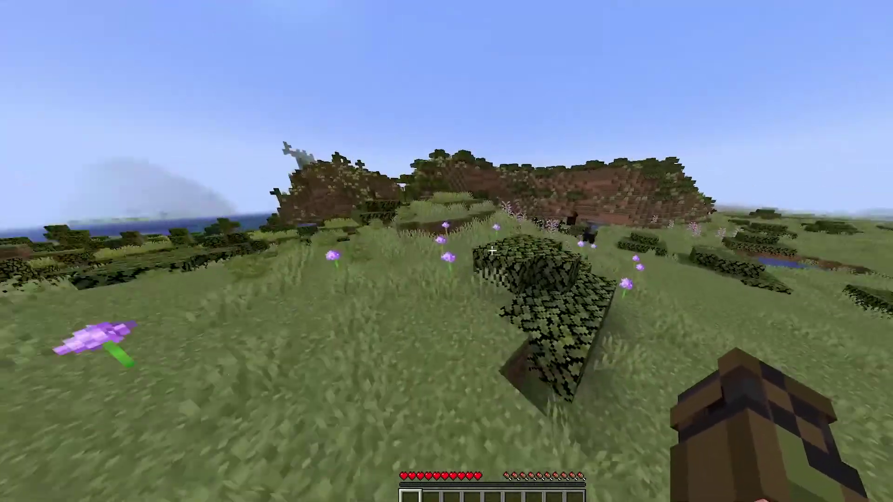